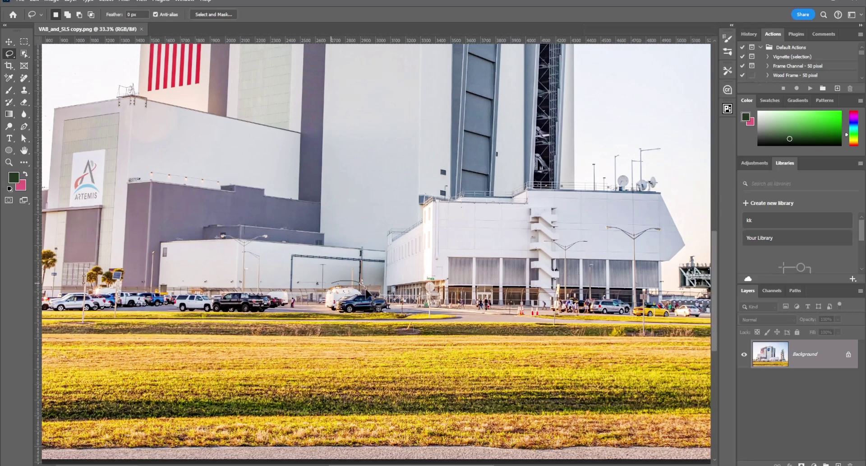
Step: Lasso around the blue pickup and white van in front of the building and remove them with Generative Fill using an empty prompt
{"action": "mouse_move", "coordinate": [322, 294]}
{"action": "left_mouse_down"}
{"action": "mouse_move", "coordinate": [320, 310]}
{"action": "mouse_move", "coordinate": [360, 316]}
{"action": "left_mouse_up"}
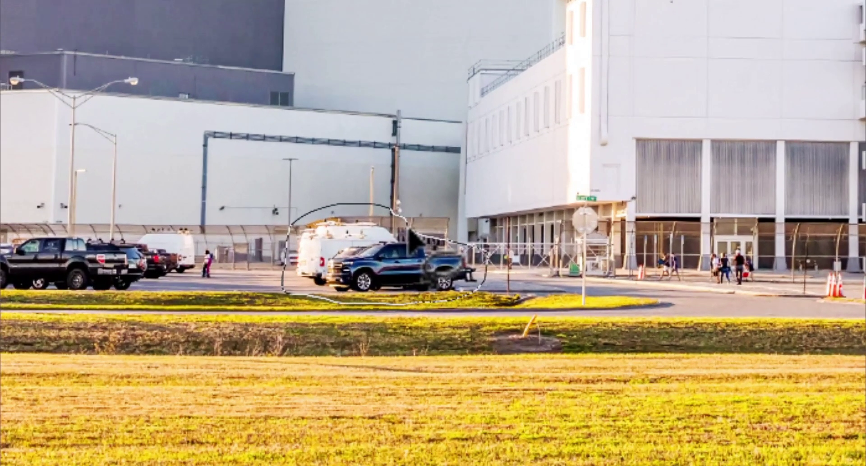
{"action": "left_click_drag", "start_coordinate": [408, 230], "coordinate": [409, 233]}
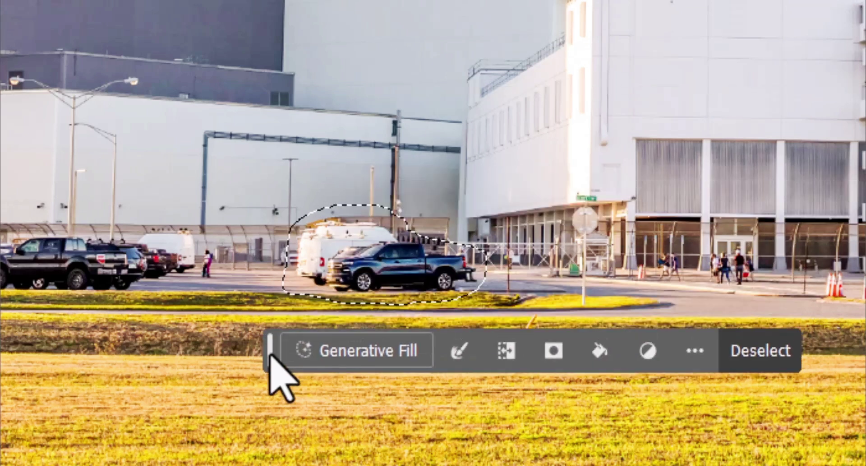
{"action": "left_click", "coordinate": [358, 347]}
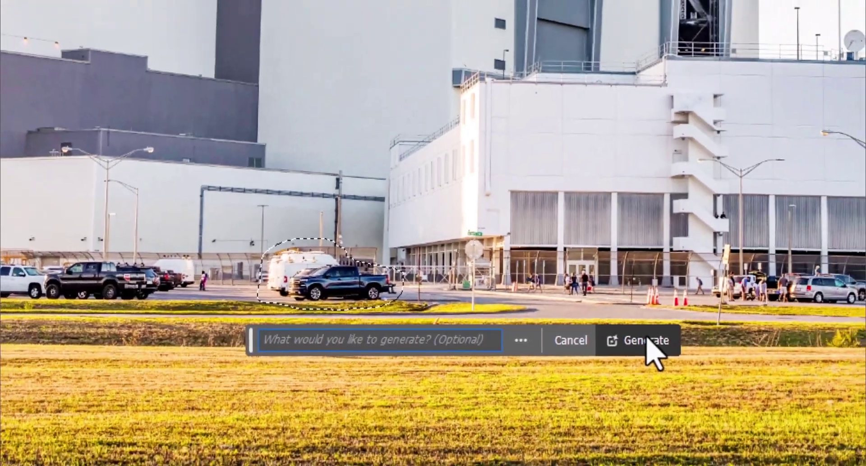
{"action": "left_click", "coordinate": [826, 347]}
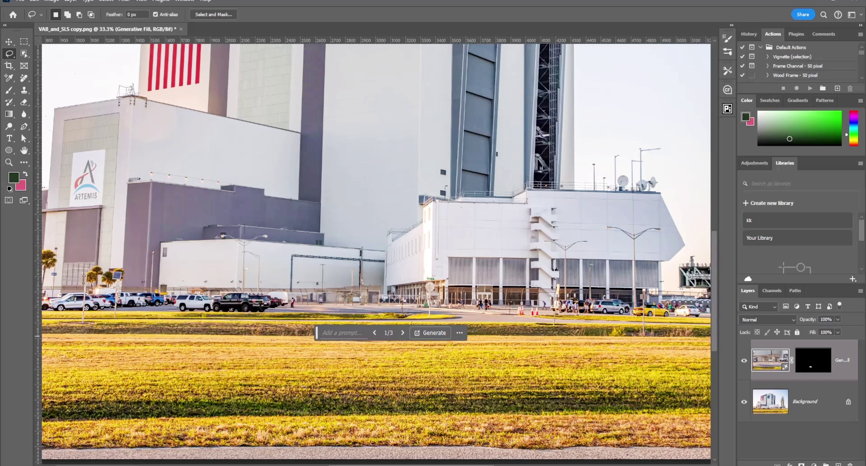
Step: Compare the three generated variations of the removed vehicles and delete the Generative Fill layer
{"action": "left_click_drag", "start_coordinate": [865, 267], "coordinate": [601, 205]}
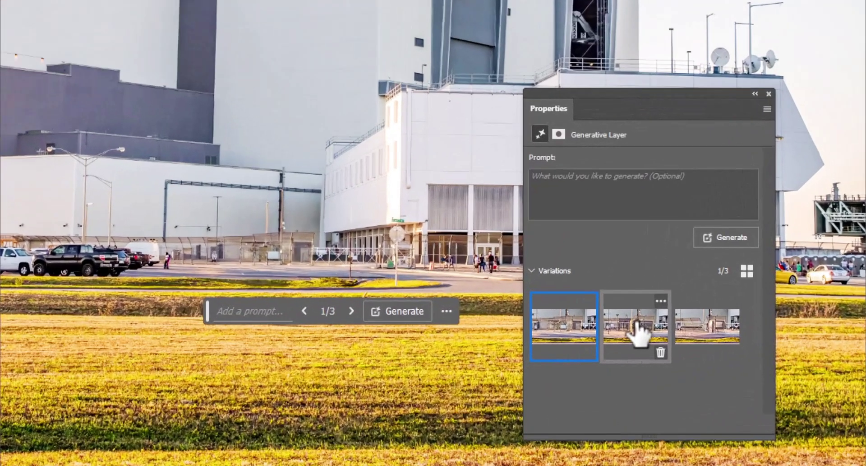
{"action": "left_click", "coordinate": [637, 322]}
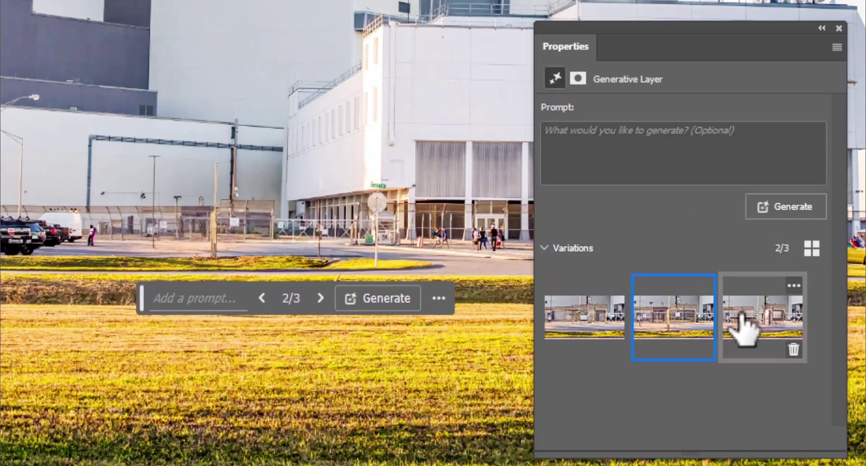
{"action": "left_click", "coordinate": [692, 330]}
{"action": "left_click", "coordinate": [675, 326]}
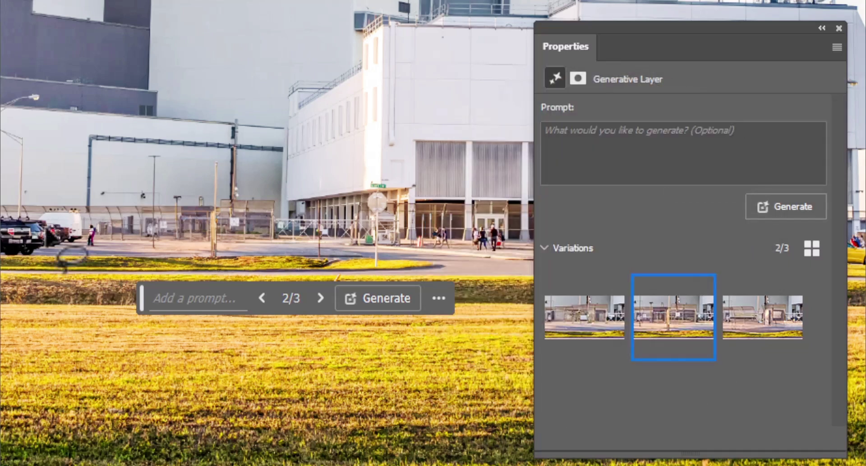
{"action": "left_click", "coordinate": [749, 325]}
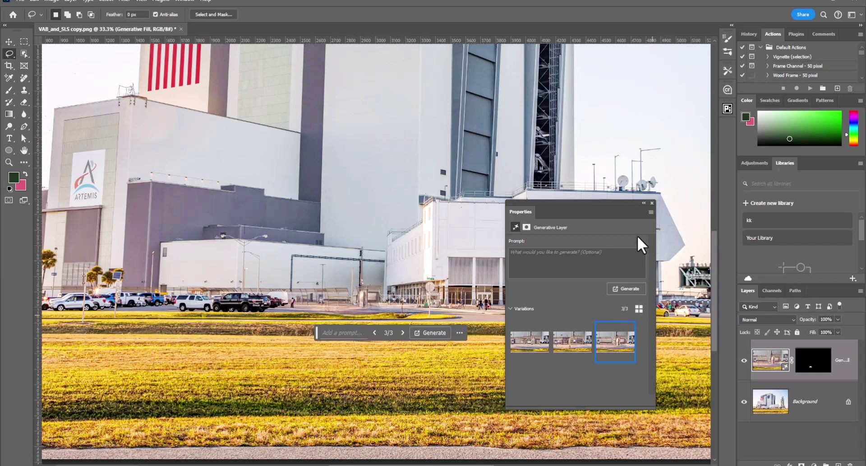
{"action": "left_click", "coordinate": [652, 203]}
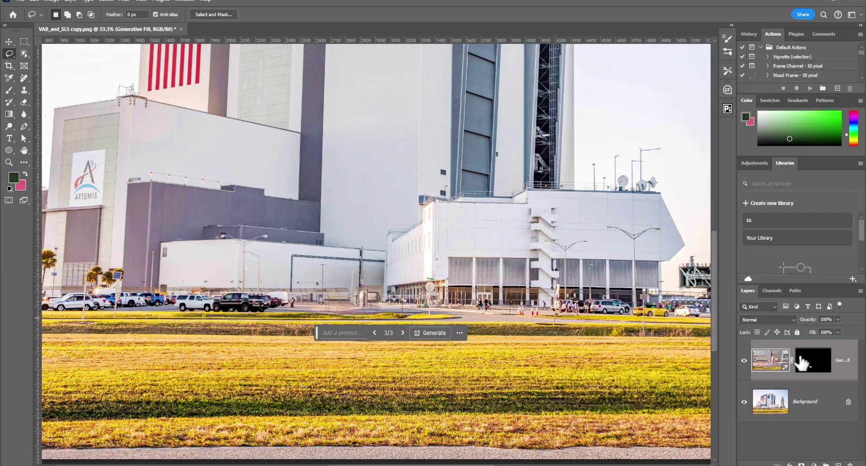
{"action": "left_click", "coordinate": [851, 463]}
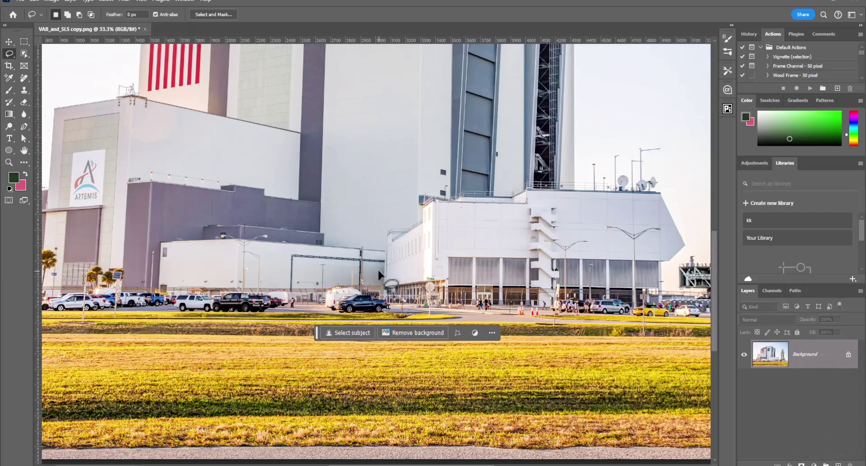
Step: Draw a lasso selection around the two people walking along the fence to the left of the entrance doors
{"action": "key", "text": "ctrl+plus"}
{"action": "key", "text": "ctrl+plus"}
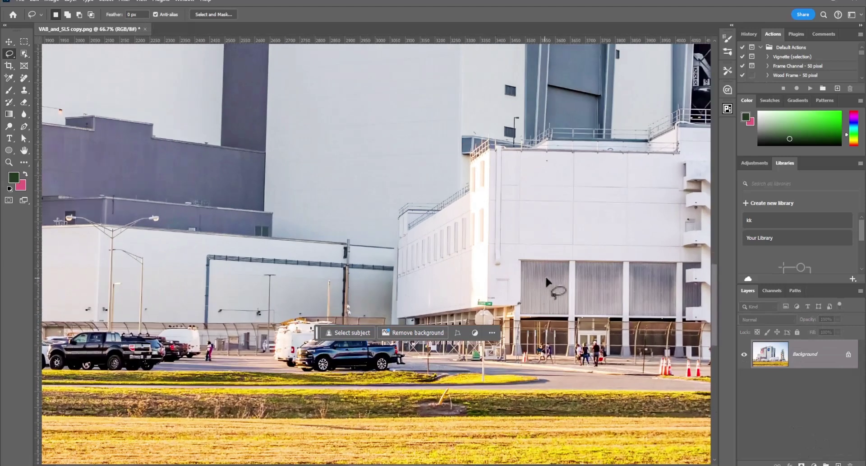
{"action": "left_click_drag", "start_coordinate": [487, 243], "coordinate": [305, 190]}
{"action": "left_click_drag", "start_coordinate": [396, 298], "coordinate": [402, 262]}
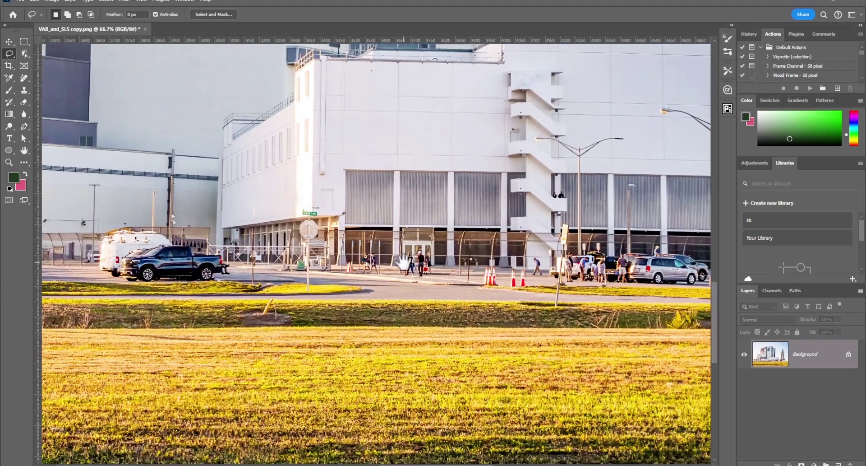
{"action": "key", "text": "ctrl+plus"}
{"action": "key", "text": "ctrl+plus"}
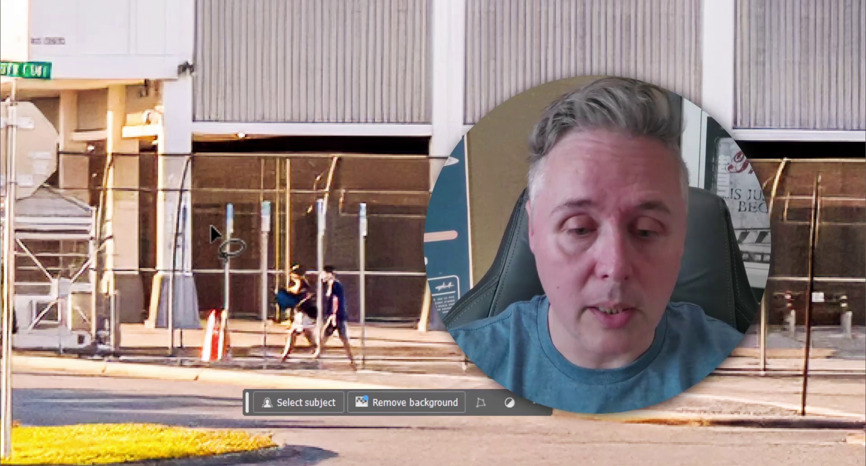
{"action": "left_click_drag", "start_coordinate": [302, 257], "coordinate": [301, 256]}
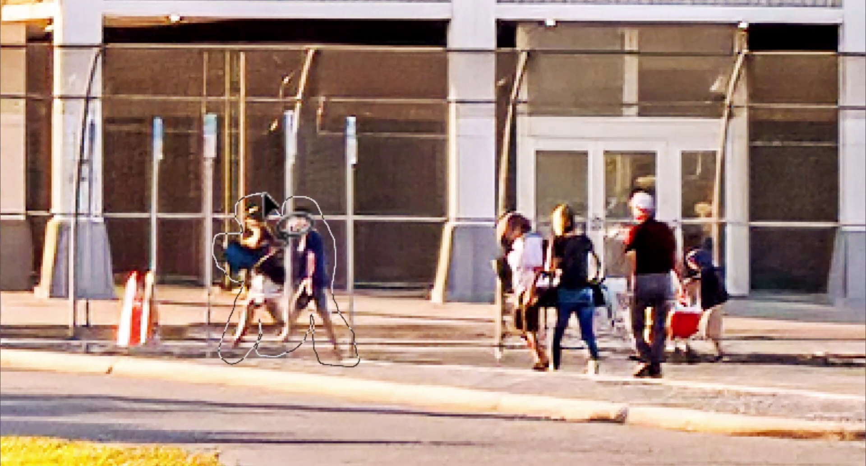
{"action": "left_click_drag", "start_coordinate": [264, 194], "coordinate": [269, 195]}
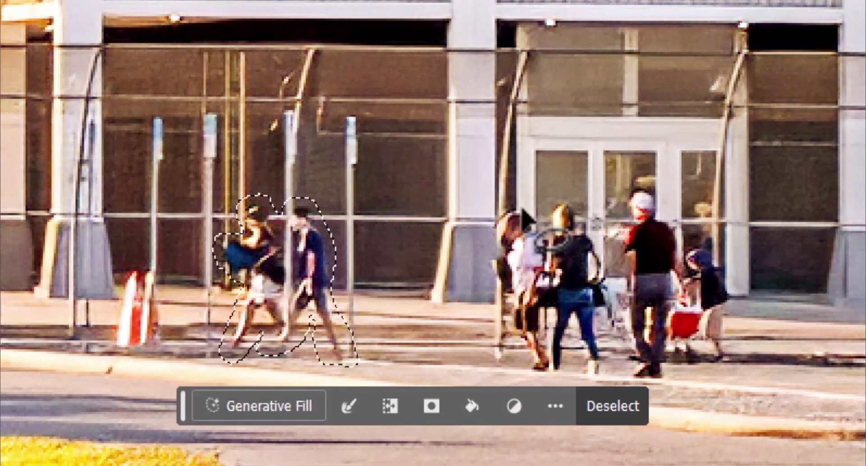
Step: Add the group of people in front of the entrance doors to the lasso selection and clear the whole selection
{"action": "key", "text": "shift"}
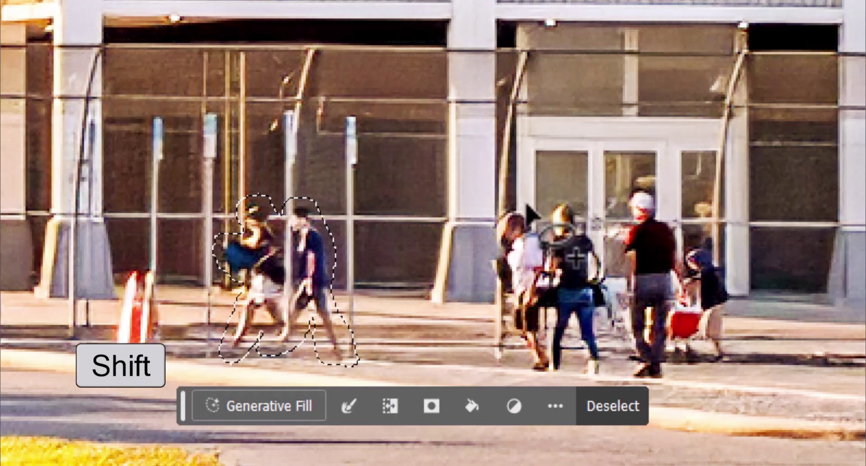
{"action": "left_click_drag", "start_coordinate": [527, 207], "coordinate": [527, 206]}
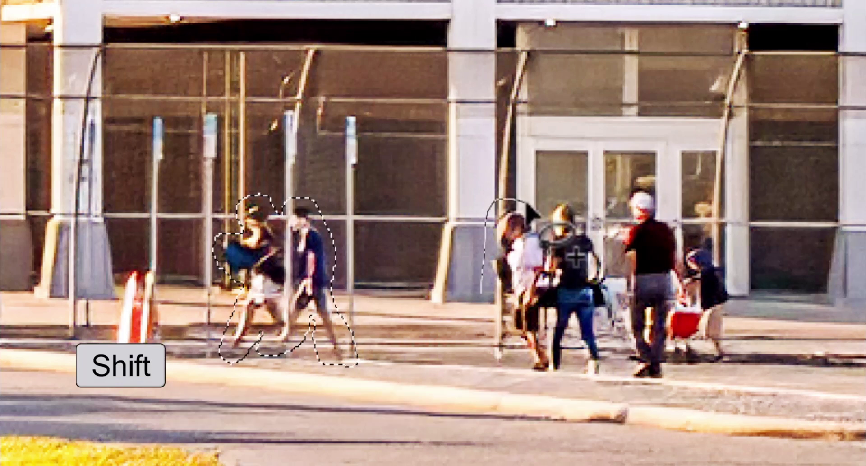
{"action": "left_click_drag", "start_coordinate": [481, 289], "coordinate": [482, 346]}
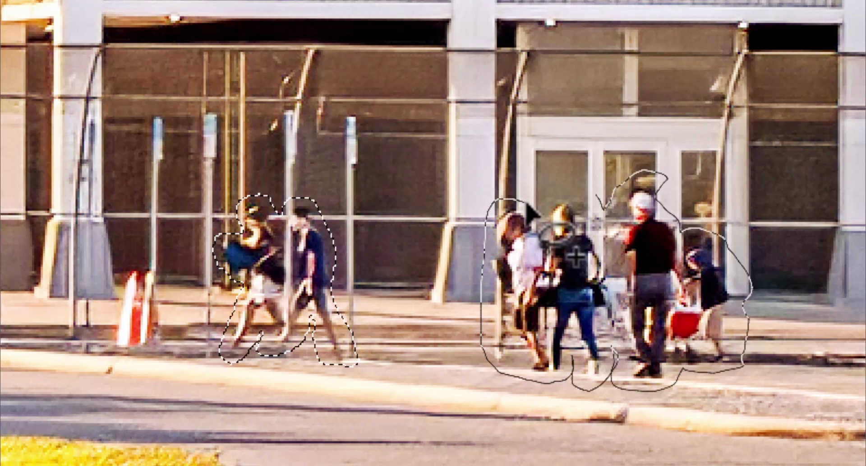
{"action": "left_click_drag", "start_coordinate": [527, 204], "coordinate": [539, 208]}
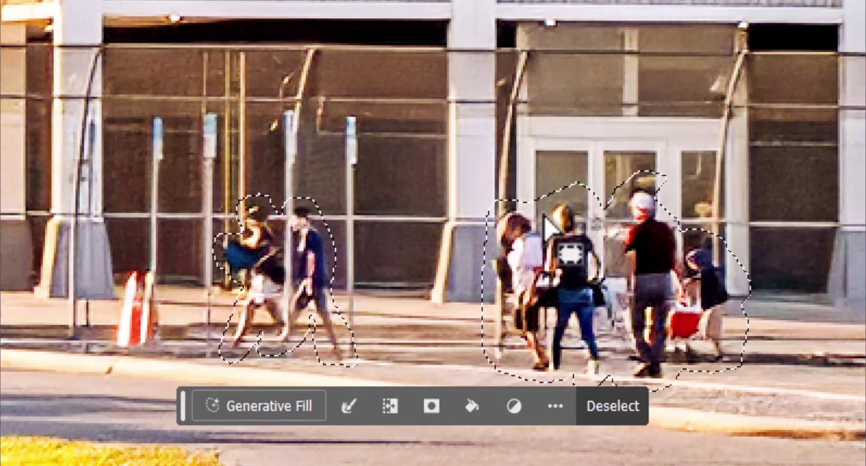
{"action": "key", "text": "ctrl+d"}
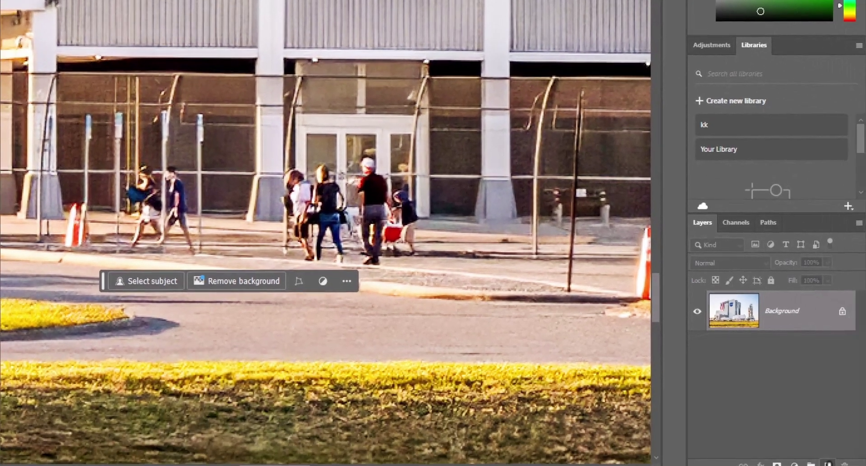
Step: Add a blank layer above the photo and reduce the hard round Brush to 10 px
{"action": "left_click", "coordinate": [828, 463]}
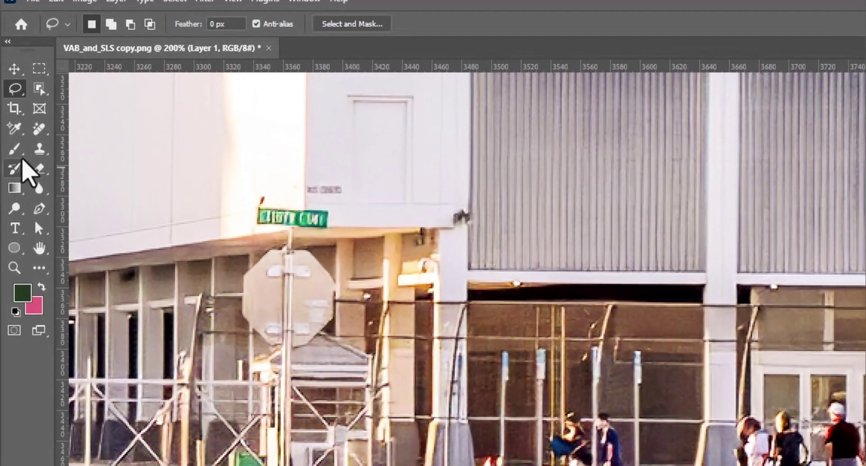
{"action": "left_click", "coordinate": [14, 149]}
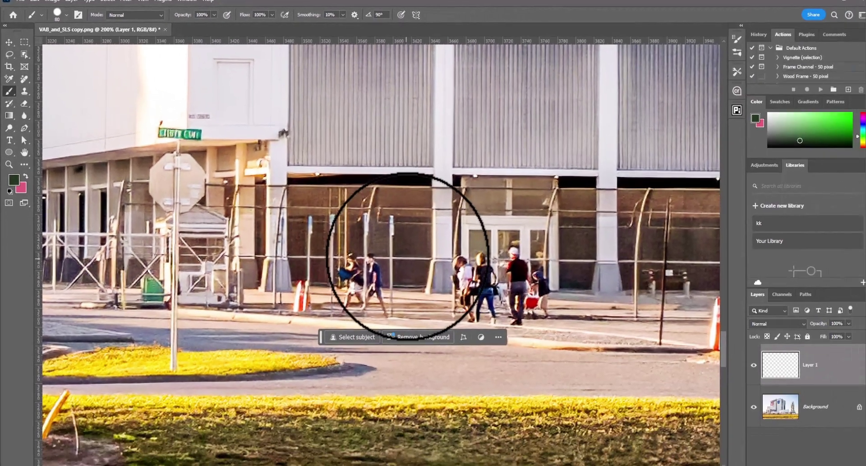
{"action": "right_click", "coordinate": [407, 256]}
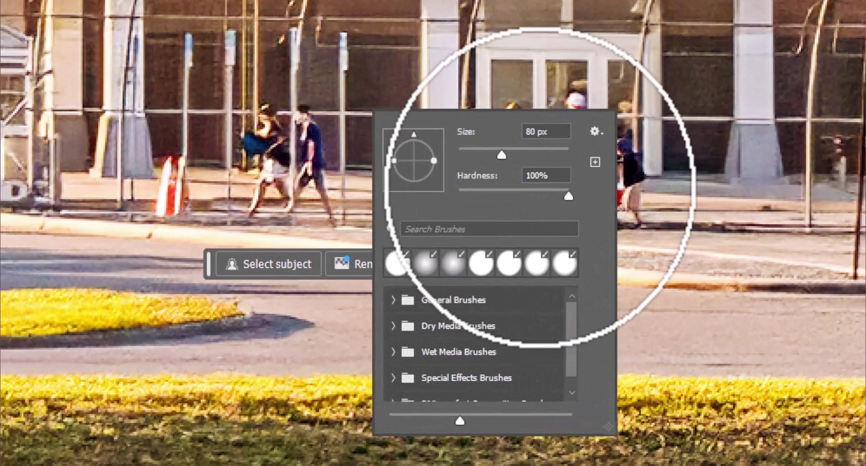
{"action": "left_click", "coordinate": [364, 113]}
{"action": "key", "text": "bracketleft"}
{"action": "key", "text": "bracketleft"}
{"action": "key", "text": "bracketleft"}
{"action": "key", "text": "bracketleft"}
{"action": "key", "text": "bracketleft"}
{"action": "key", "text": "bracketleft"}
{"action": "key", "text": "bracketleft"}
{"action": "key", "text": "bracketleft"}
{"action": "key", "text": "bracketleft"}
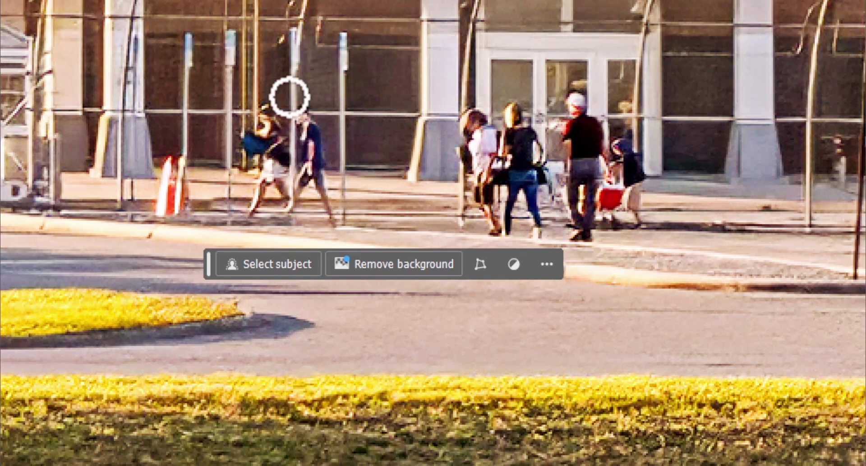
Step: Paint dark green over the head and torso of the first walking person on the blank layer
{"action": "scroll", "coordinate": [271, 108], "scroll_direction": "up", "scroll_amount": 3}
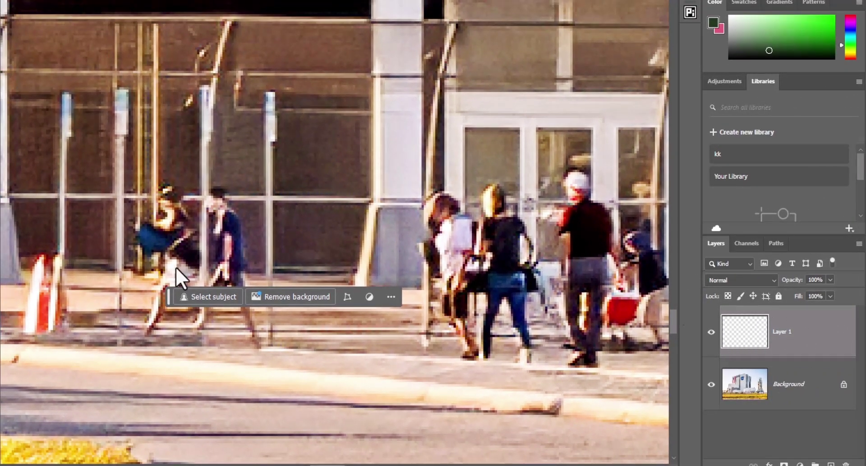
{"action": "left_click_drag", "start_coordinate": [189, 223], "coordinate": [151, 97]}
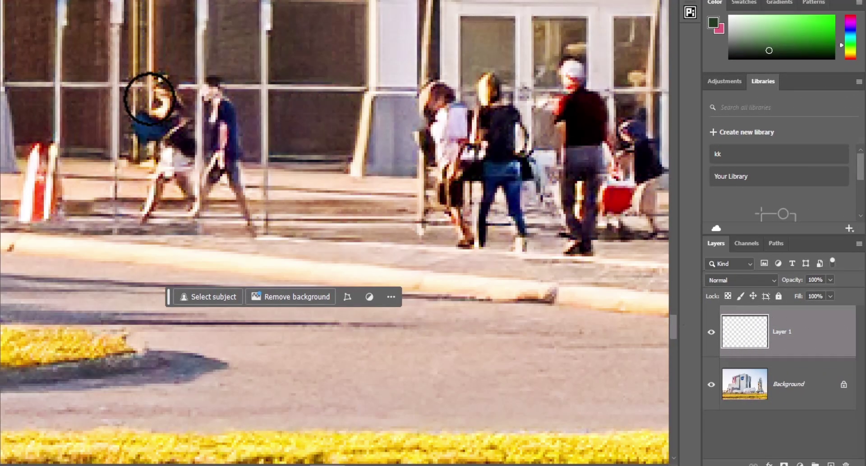
{"action": "right_click", "coordinate": [160, 87]}
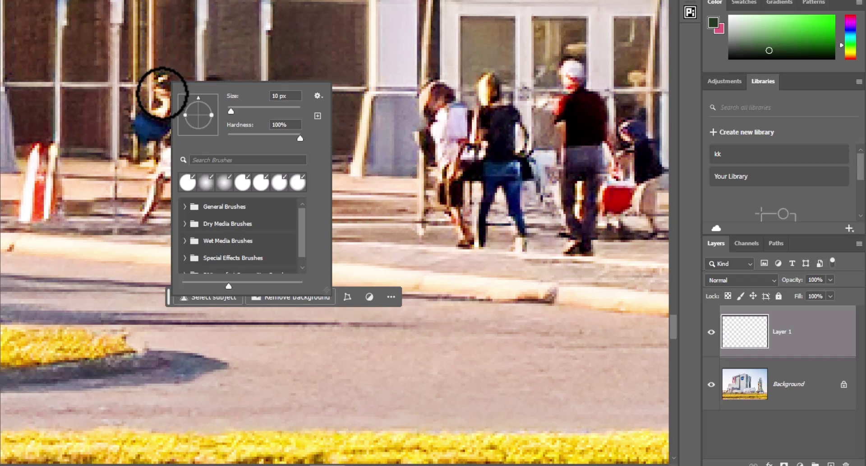
{"action": "right_click", "coordinate": [134, 120]}
{"action": "left_click", "coordinate": [159, 102]}
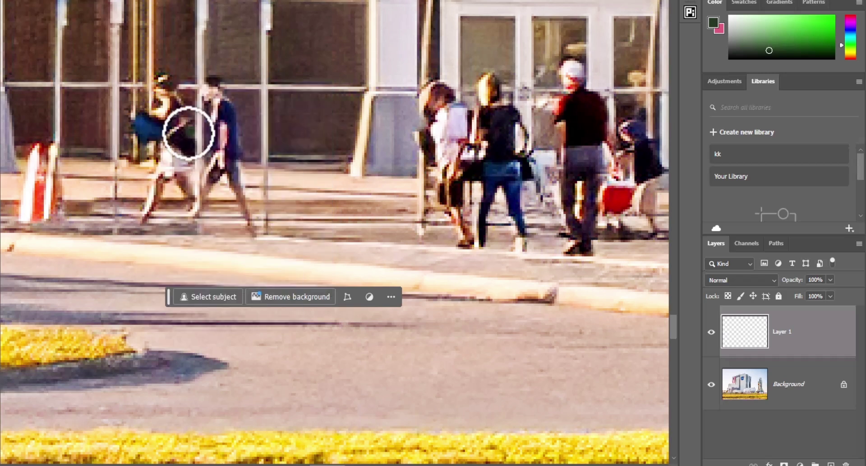
{"action": "left_click", "coordinate": [172, 132]}
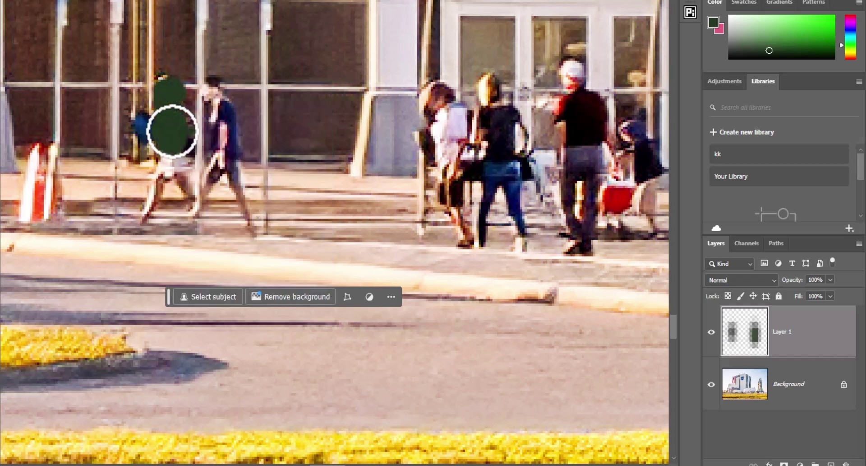
Step: Set the foreground color to bright green, hex 72ff0b
{"action": "left_click", "coordinate": [713, 22]}
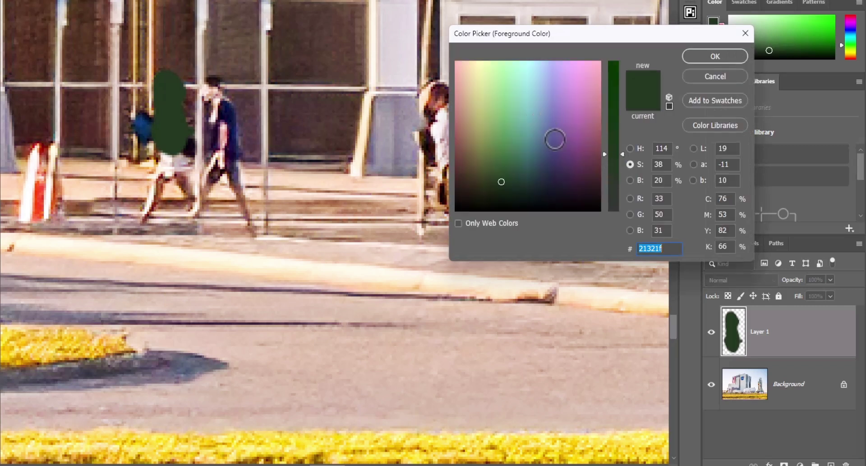
{"action": "left_click", "coordinate": [630, 180]}
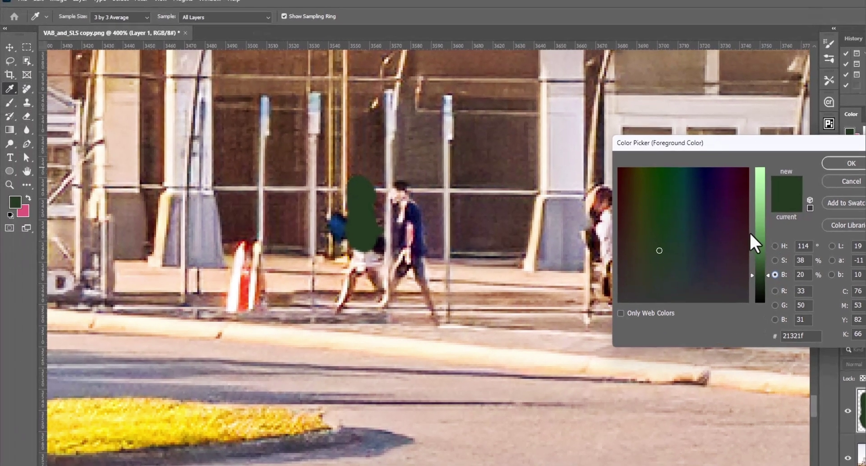
{"action": "left_click_drag", "start_coordinate": [752, 235], "coordinate": [746, 153]}
{"action": "left_click_drag", "start_coordinate": [670, 196], "coordinate": [653, 173]}
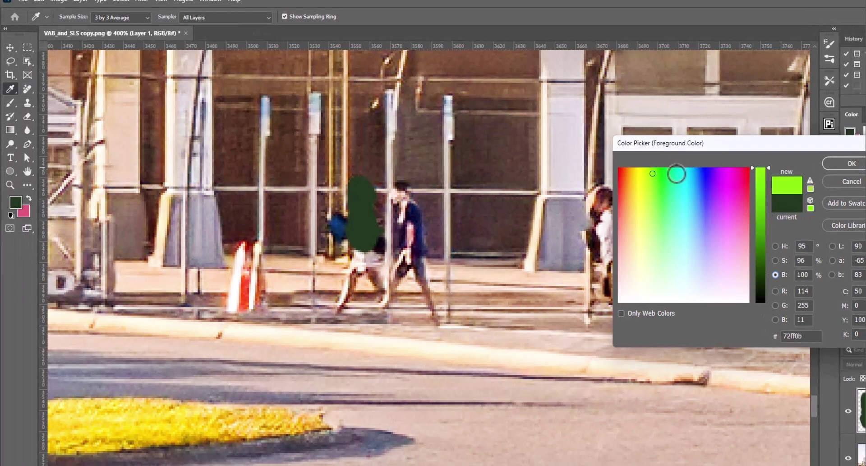
{"action": "left_click", "coordinate": [833, 163]}
Step: Paint bright green over both walking people, covering their heads, bodies and legs
{"action": "left_click_drag", "start_coordinate": [366, 187], "coordinate": [364, 186]}
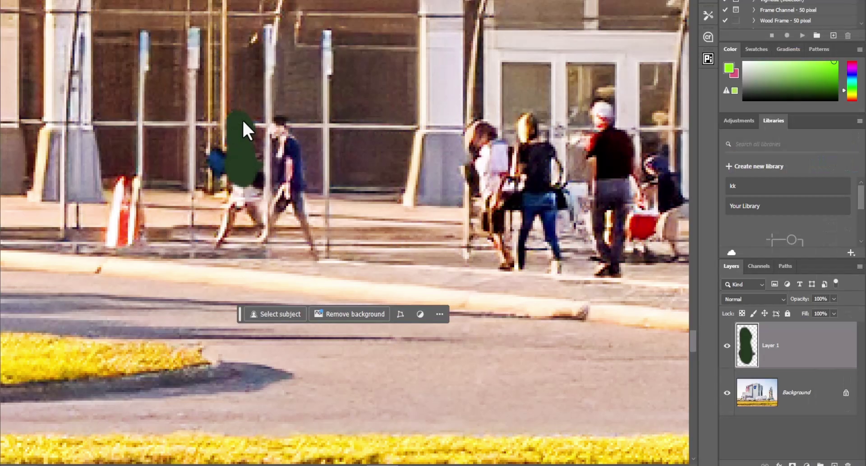
{"action": "mouse_move", "coordinate": [239, 153]}
{"action": "left_mouse_down"}
{"action": "mouse_move", "coordinate": [239, 176]}
{"action": "mouse_move", "coordinate": [213, 149]}
{"action": "mouse_move", "coordinate": [224, 182]}
{"action": "mouse_move", "coordinate": [239, 189]}
{"action": "mouse_move", "coordinate": [217, 237]}
{"action": "mouse_move", "coordinate": [247, 181]}
{"action": "mouse_move", "coordinate": [260, 221]}
{"action": "mouse_move", "coordinate": [255, 156]}
{"action": "left_mouse_up"}
{"action": "left_click_drag", "start_coordinate": [278, 127], "coordinate": [296, 197]}
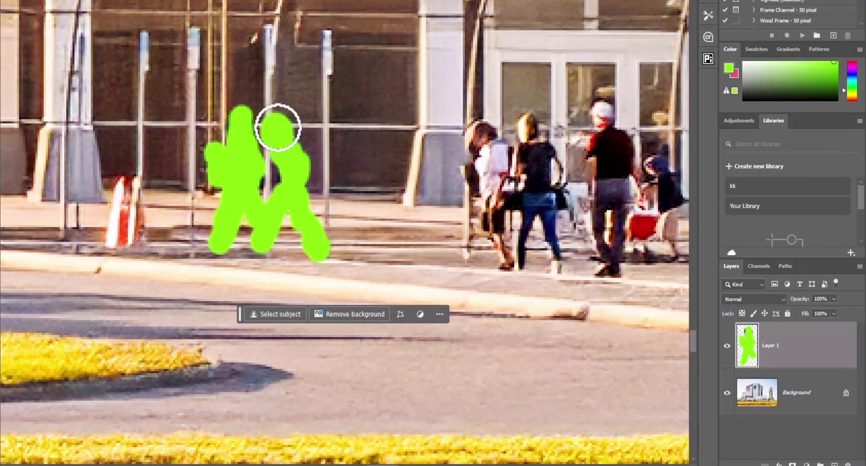
Step: Paint bright green over the group of people in front of the entrance doors, covering their heads, bodies, legs and carts
{"action": "mouse_move", "coordinate": [490, 114]}
{"action": "left_mouse_down"}
{"action": "mouse_move", "coordinate": [476, 147]}
{"action": "mouse_move", "coordinate": [489, 200]}
{"action": "left_mouse_up"}
{"action": "mouse_move", "coordinate": [515, 264]}
{"action": "left_mouse_down"}
{"action": "mouse_move", "coordinate": [530, 212]}
{"action": "mouse_move", "coordinate": [519, 162]}
{"action": "mouse_move", "coordinate": [533, 120]}
{"action": "left_mouse_up"}
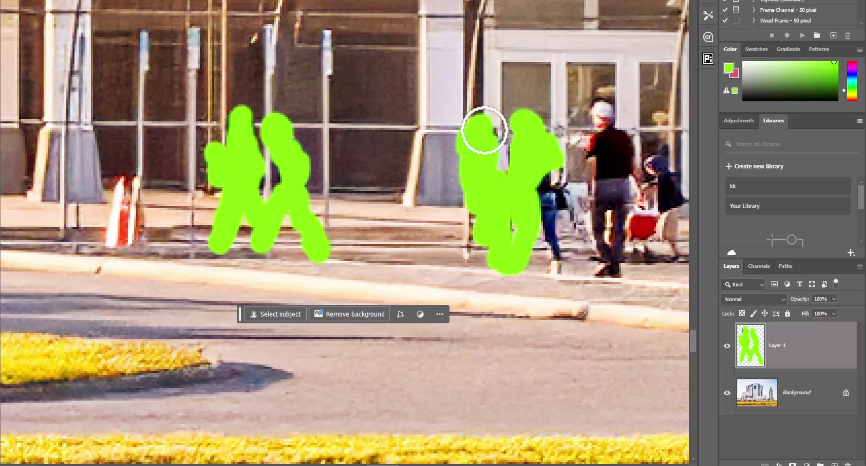
{"action": "left_click_drag", "start_coordinate": [560, 167], "coordinate": [546, 205]}
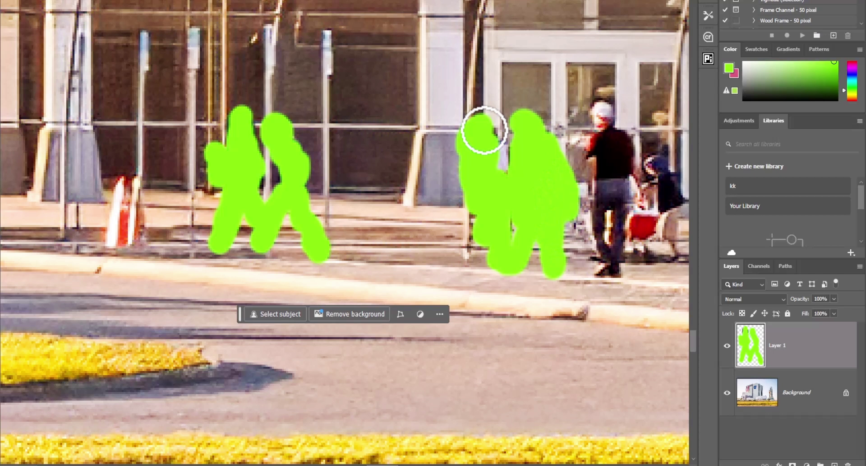
{"action": "mouse_move", "coordinate": [600, 110]}
{"action": "left_mouse_down"}
{"action": "mouse_move", "coordinate": [596, 142]}
{"action": "mouse_move", "coordinate": [617, 155]}
{"action": "mouse_move", "coordinate": [609, 189]}
{"action": "mouse_move", "coordinate": [598, 187]}
{"action": "mouse_move", "coordinate": [598, 261]}
{"action": "mouse_move", "coordinate": [616, 207]}
{"action": "mouse_move", "coordinate": [601, 112]}
{"action": "mouse_move", "coordinate": [645, 226]}
{"action": "left_mouse_up"}
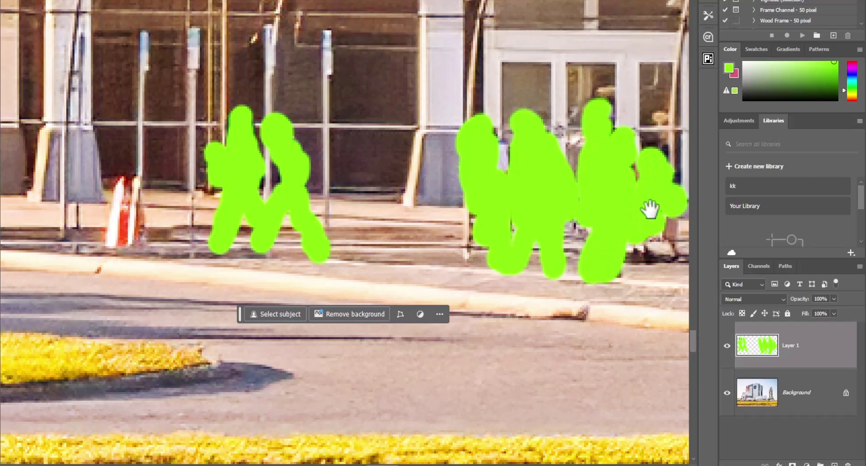
Step: Paint bright green over the red-and-white barrier beside the two painted walking people
{"action": "left_click_drag", "start_coordinate": [648, 207], "coordinate": [526, 199]}
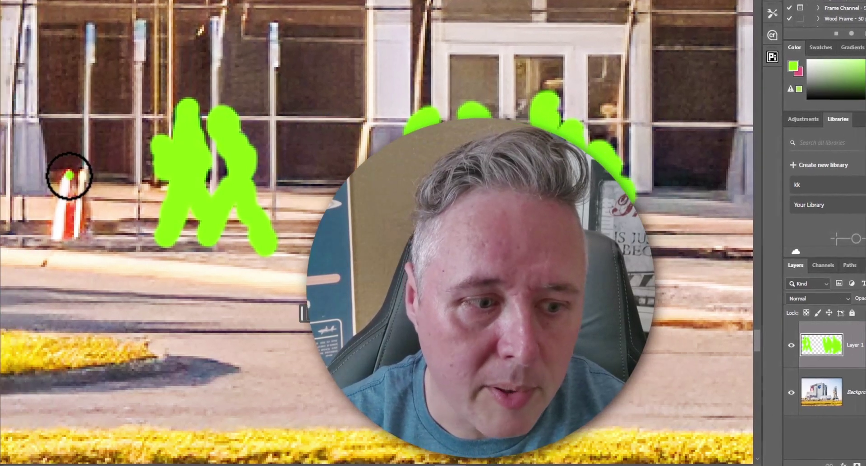
{"action": "left_click_drag", "start_coordinate": [8, 179], "coordinate": [4, 234]}
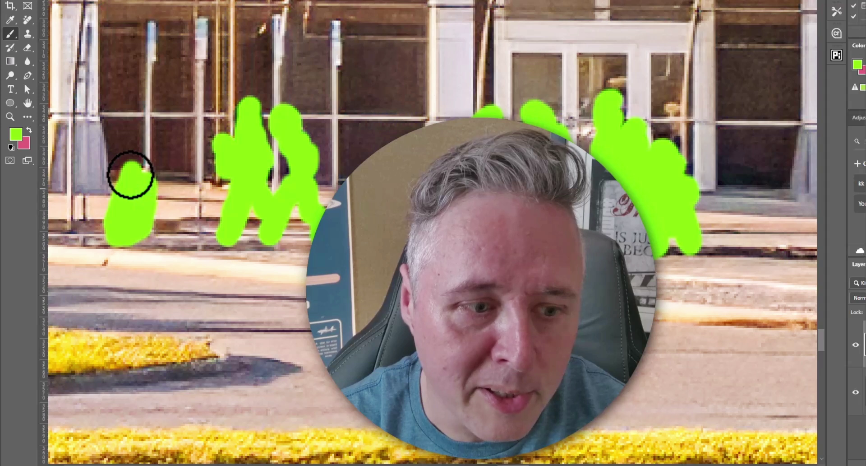
{"action": "left_click_drag", "start_coordinate": [131, 174], "coordinate": [138, 223]}
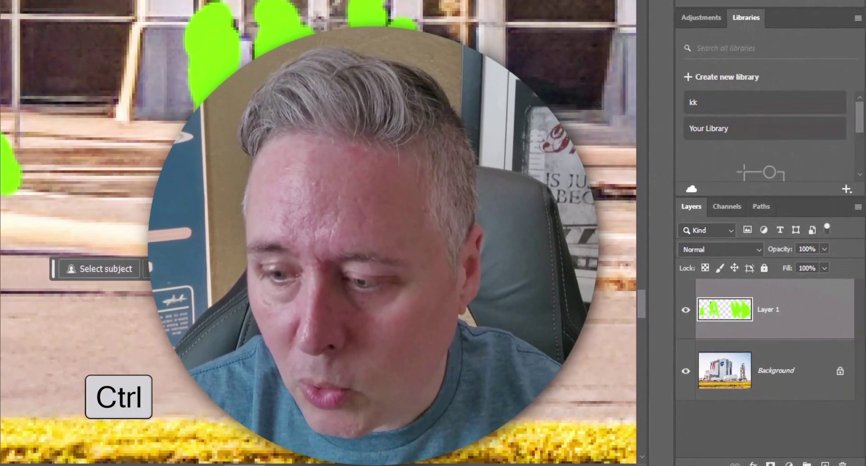
Step: Run Generative Fill without a prompt on the Background layer, using Layer 1's green strokes as the selection and hiding Layer 1
{"action": "left_click", "coordinate": [784, 329], "text": "ctrl"}
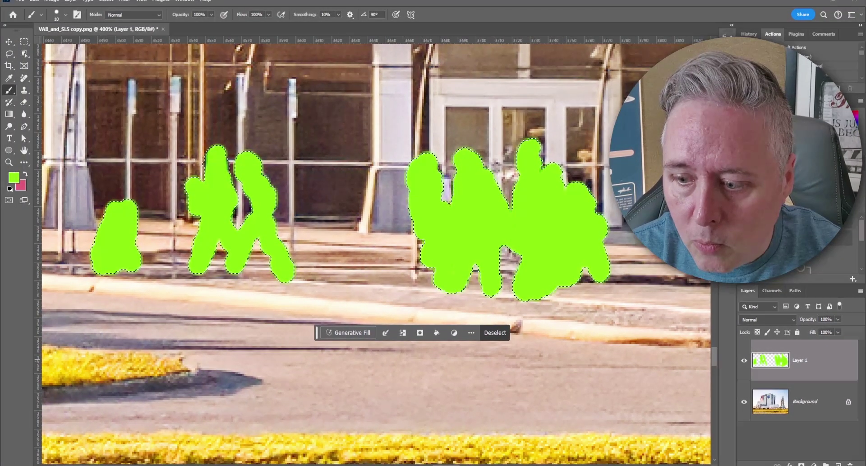
{"action": "left_click", "coordinate": [744, 360]}
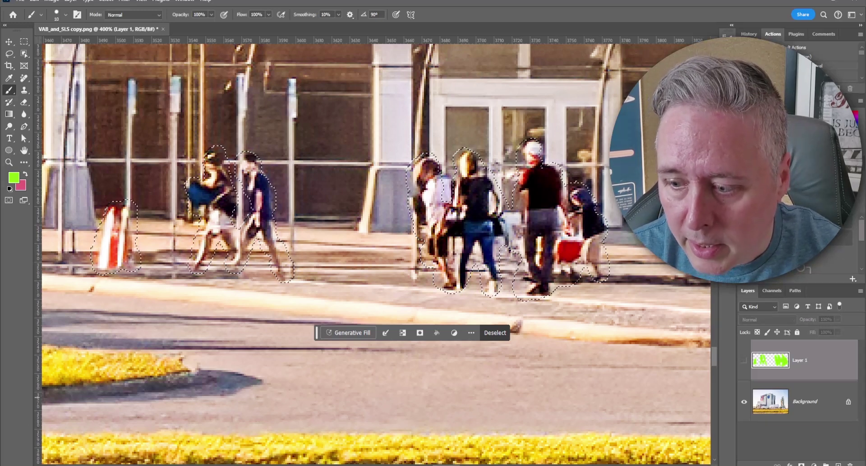
{"action": "key", "text": "alt+bracketleft"}
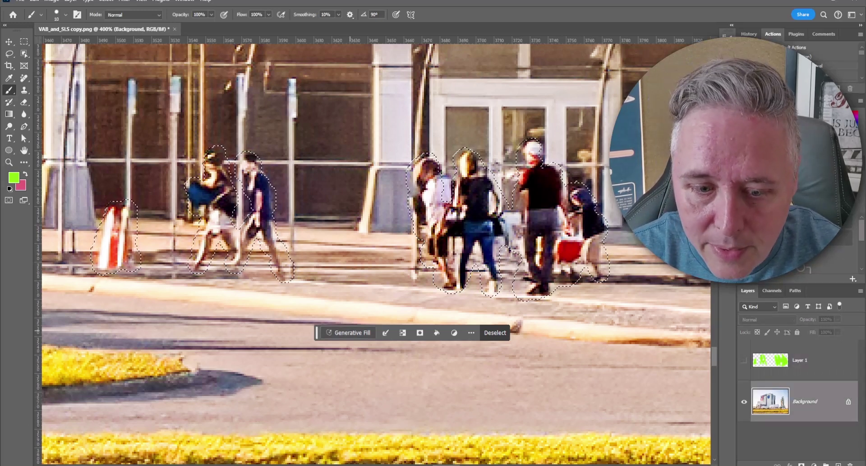
{"action": "left_click", "coordinate": [348, 332]}
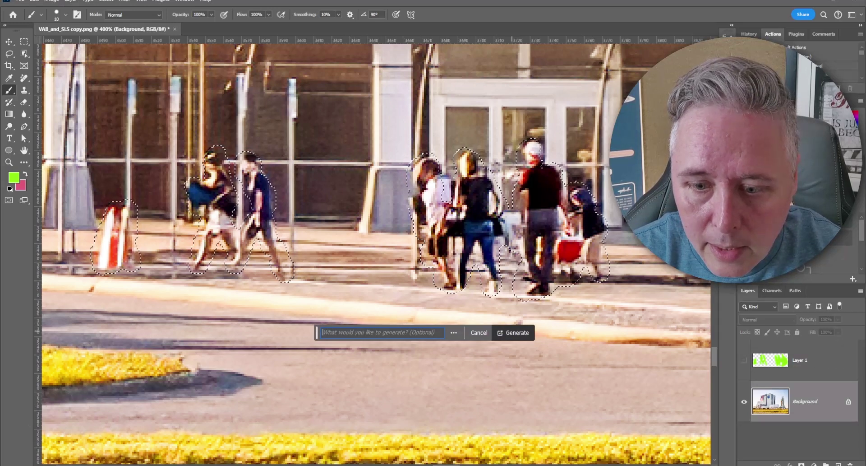
{"action": "key", "text": "Return"}
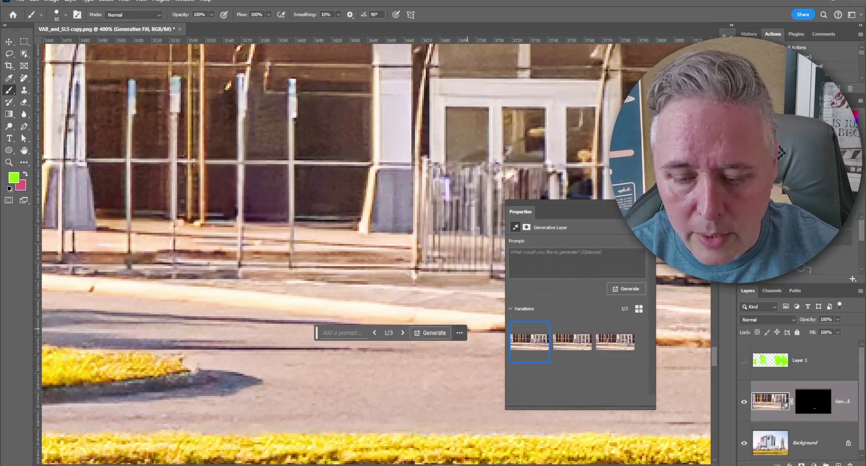
Step: Compare the second and third Generative Fill variations in front of the building at 200% zoom
{"action": "key", "text": "ctrl+1"}
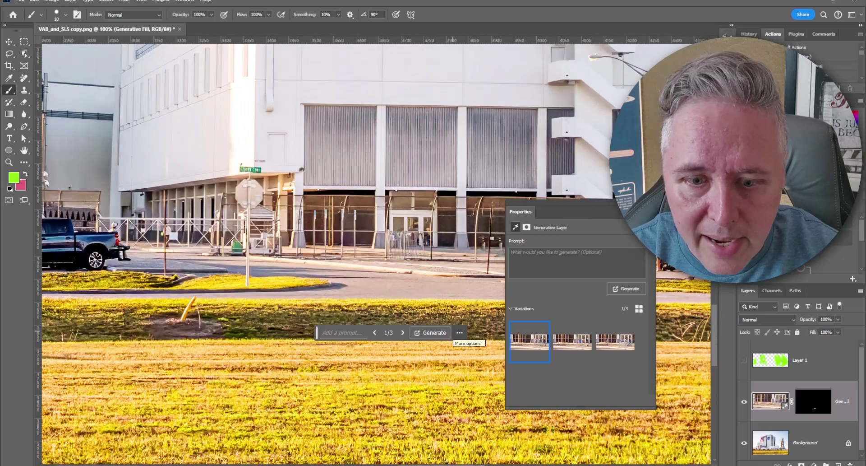
{"action": "key", "text": "ctrl+plus"}
{"action": "key", "text": "ctrl+minus"}
{"action": "key", "text": "ctrl+plus"}
{"action": "left_click", "coordinate": [572, 342]}
{"action": "left_click", "coordinate": [616, 341]}
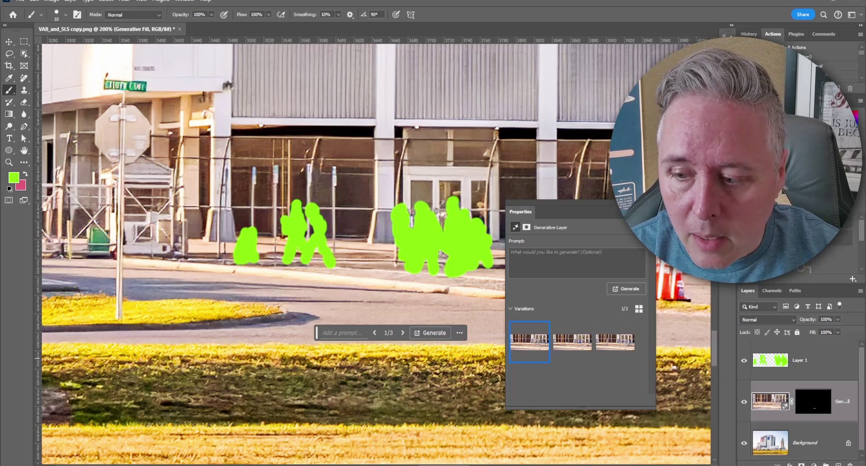
Step: Hide the green strokes on Layer 1 to uncover the generated fill in front of the entrance doors
{"action": "scroll", "coordinate": [377, 253], "scroll_direction": "right", "scroll_amount": 10}
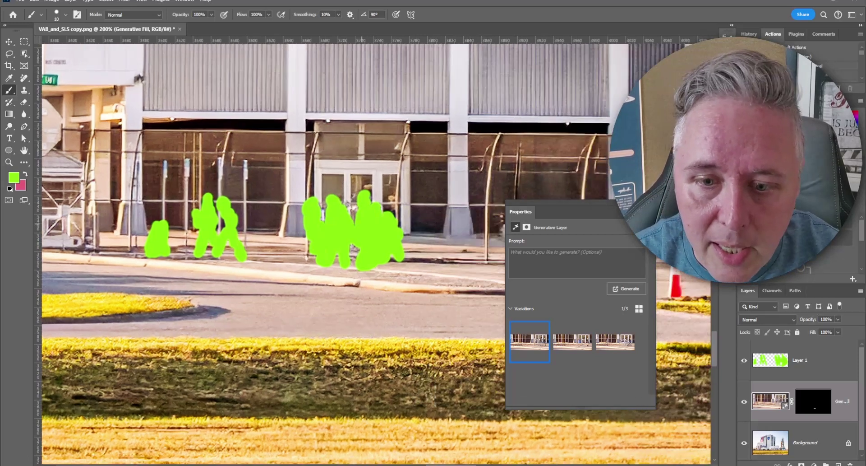
{"action": "scroll", "coordinate": [377, 252], "scroll_direction": "right", "scroll_amount": 6}
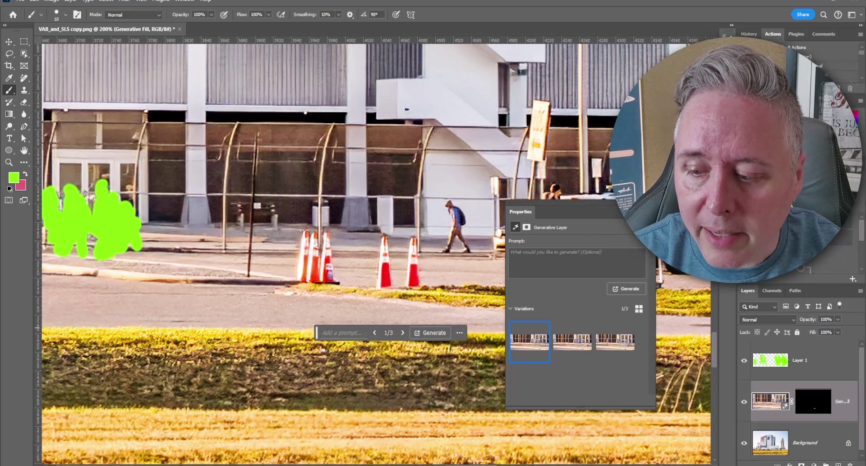
{"action": "scroll", "coordinate": [377, 253], "scroll_direction": "left", "scroll_amount": 9}
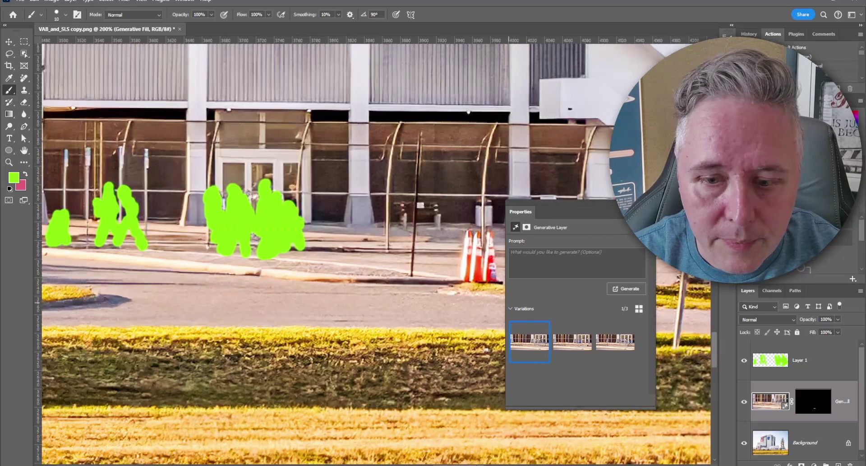
{"action": "left_click", "coordinate": [744, 360]}
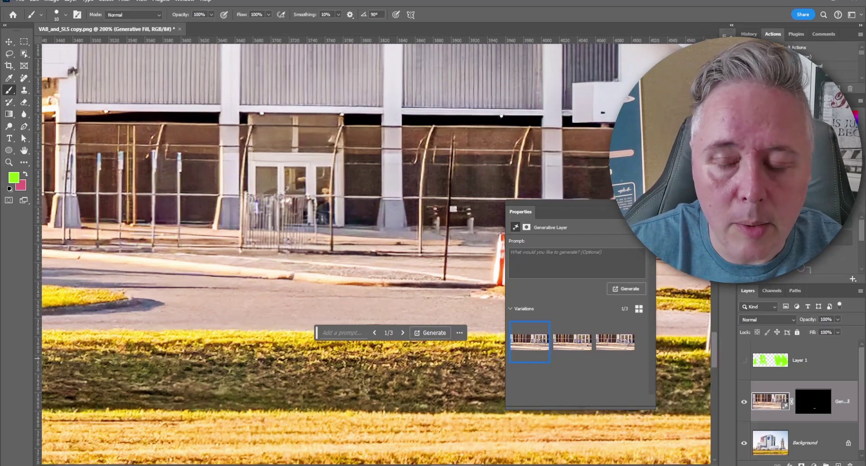